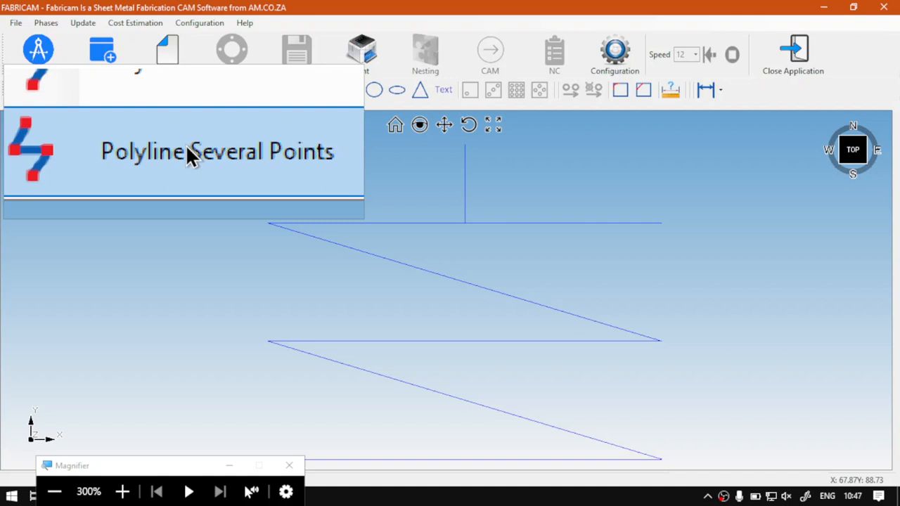
pyautogui.press('super+Escape')
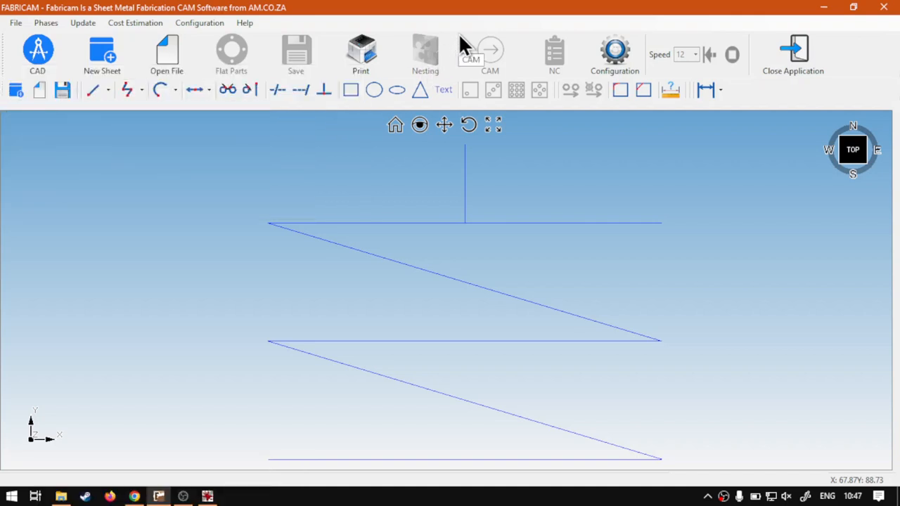
pyautogui.click(105, 91)
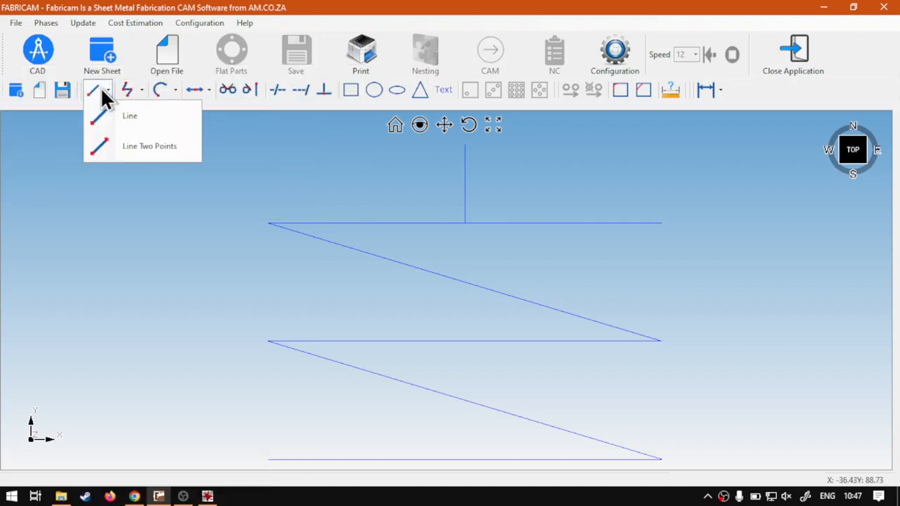
pyautogui.click(135, 149)
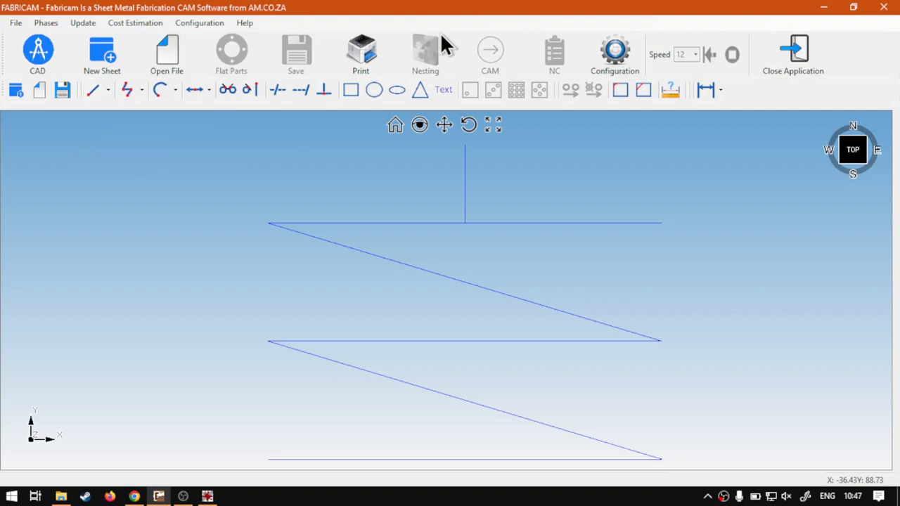
pyautogui.click(129, 95)
pyautogui.click(128, 97)
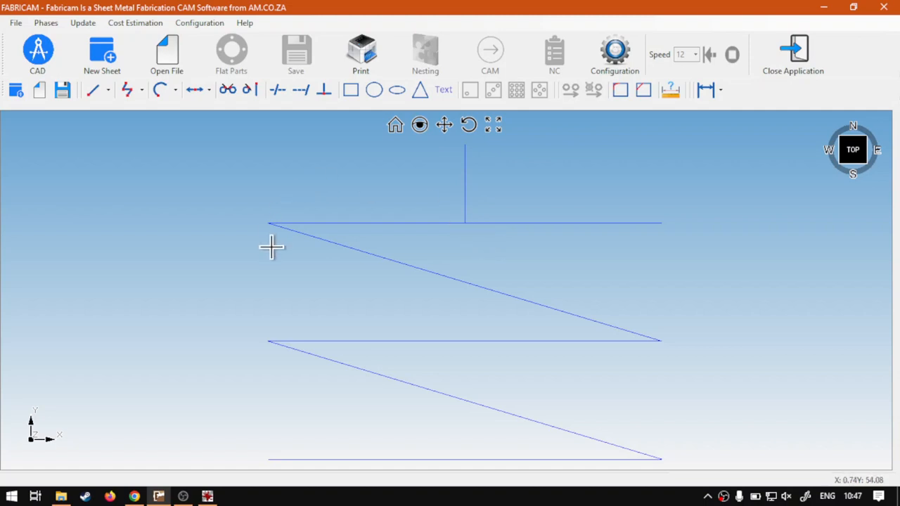
pyautogui.click(138, 93)
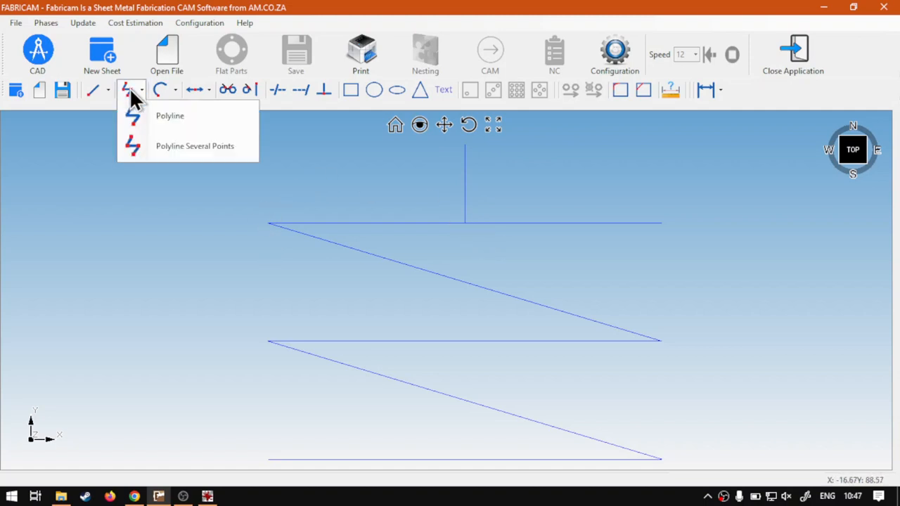
pyautogui.click(151, 113)
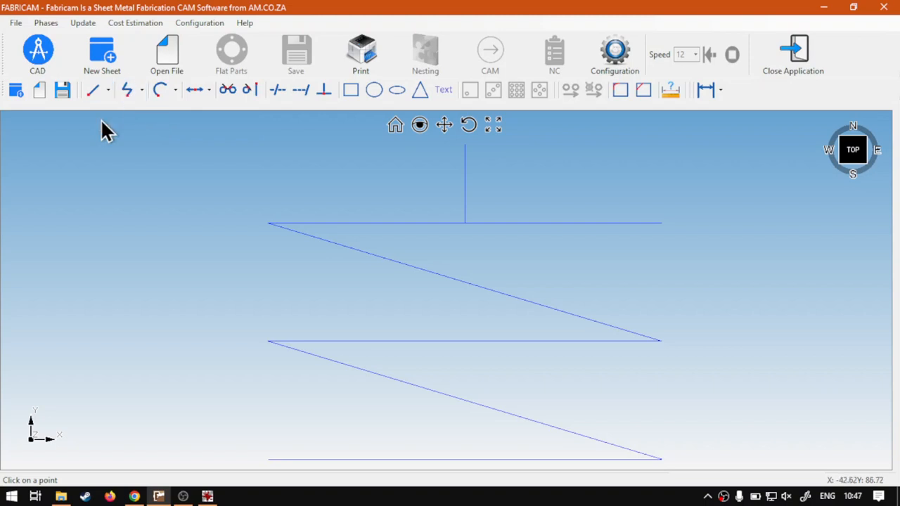
pyautogui.click(137, 91)
pyautogui.click(145, 114)
pyautogui.moveTo(445, 190); pyautogui.dragTo(486, 226)
pyautogui.press('Escape')
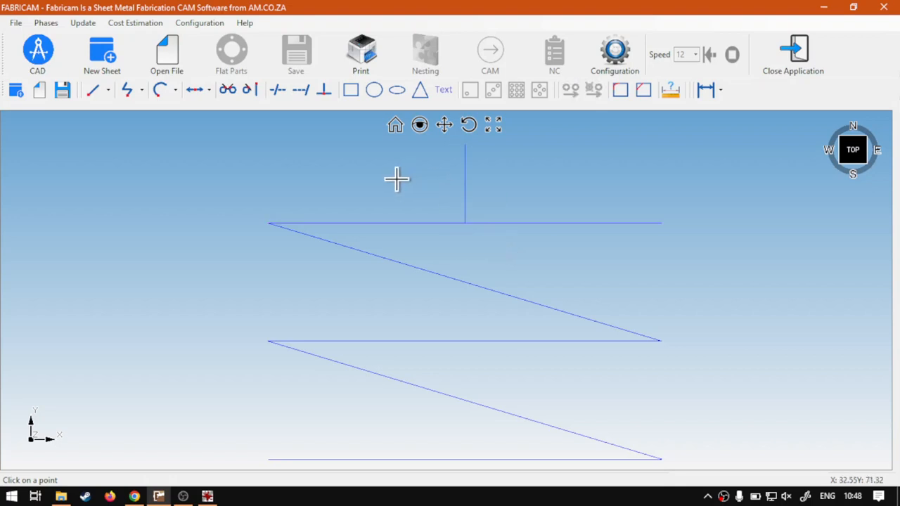
pyautogui.click(138, 89)
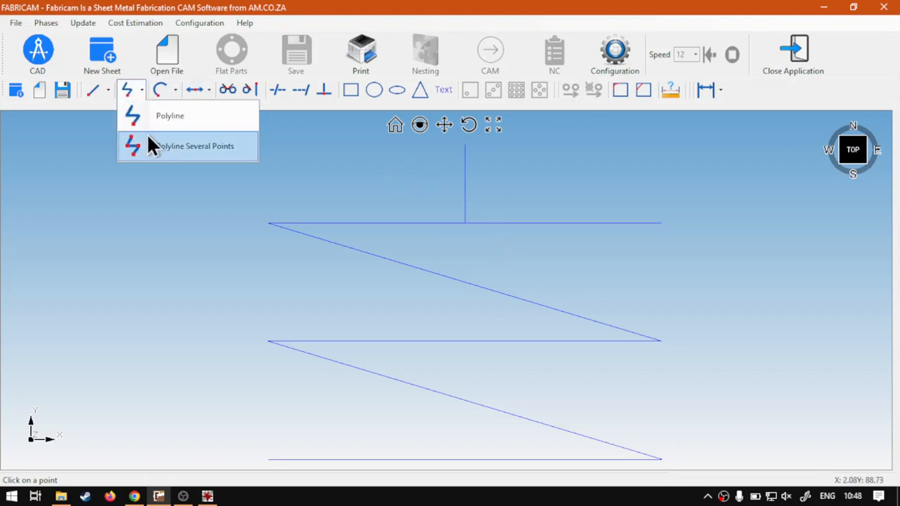
pyautogui.click(148, 144)
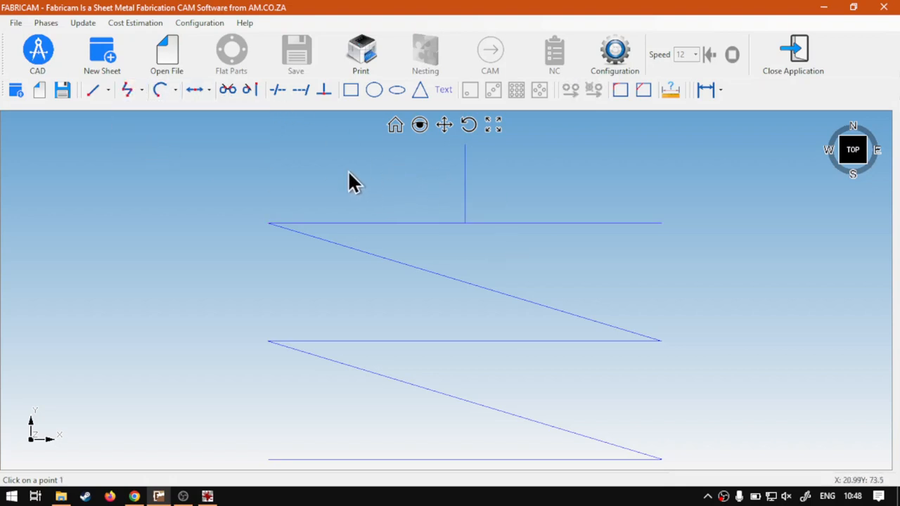
pyautogui.click(124, 90)
pyautogui.click(158, 114)
pyautogui.click(496, 307)
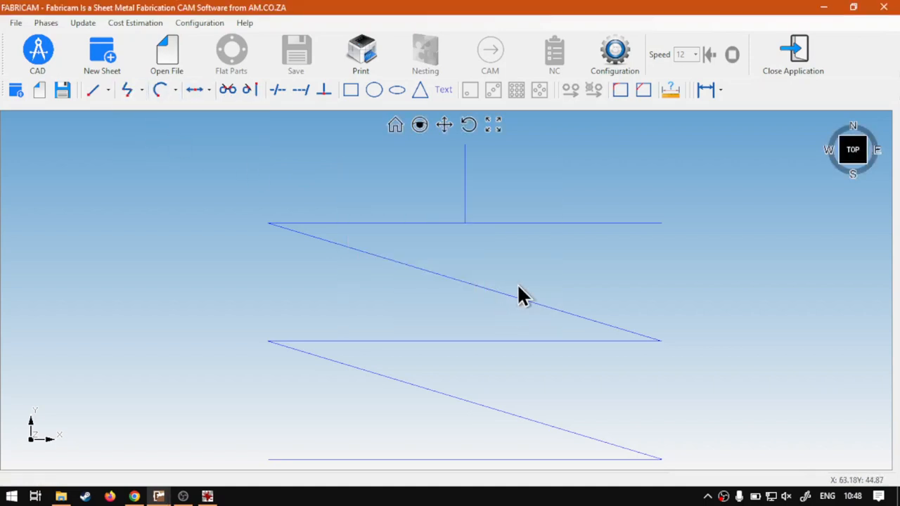
pyautogui.click(574, 223)
pyautogui.click(470, 310)
pyautogui.click(562, 229)
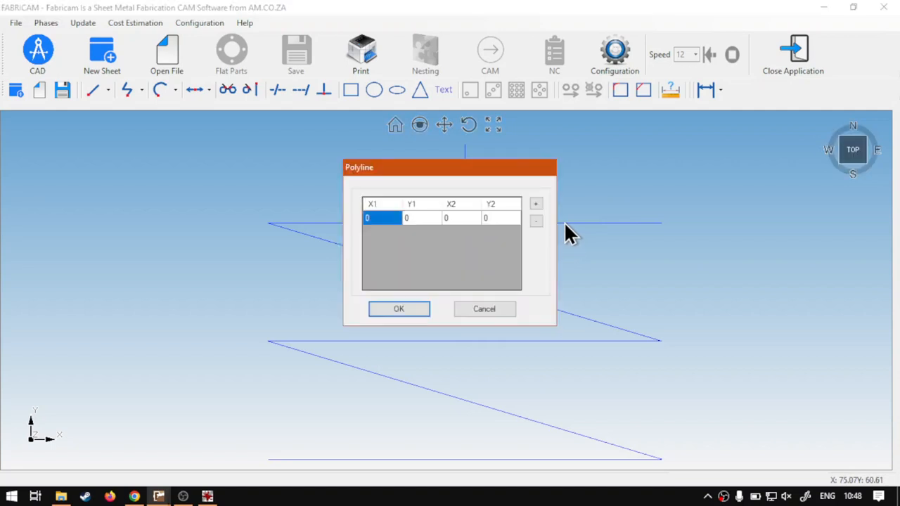
pyautogui.click(504, 310)
pyautogui.click(562, 221)
pyautogui.click(506, 307)
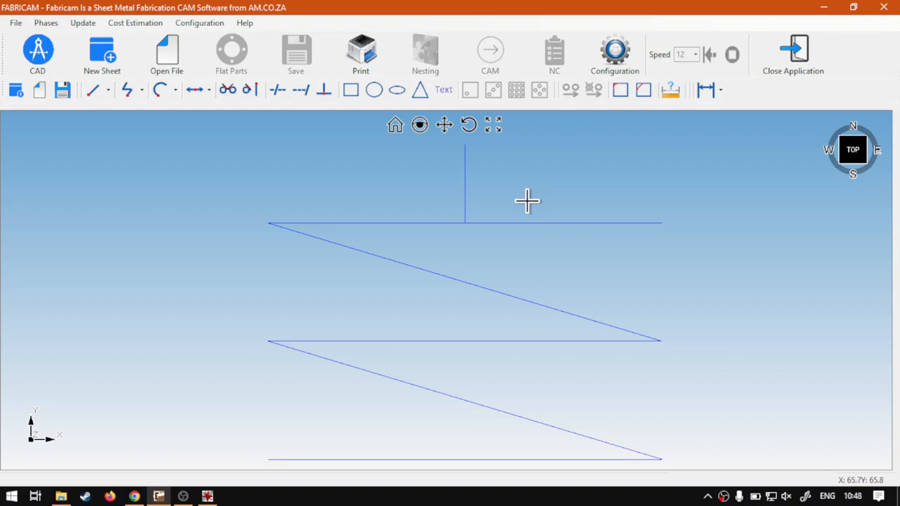
# - Draw a closed house-shaped Polyline Several Points outline through the left endpoints, top peak and right endpoints, returning to the lower-left start point
pyautogui.click(142, 92)
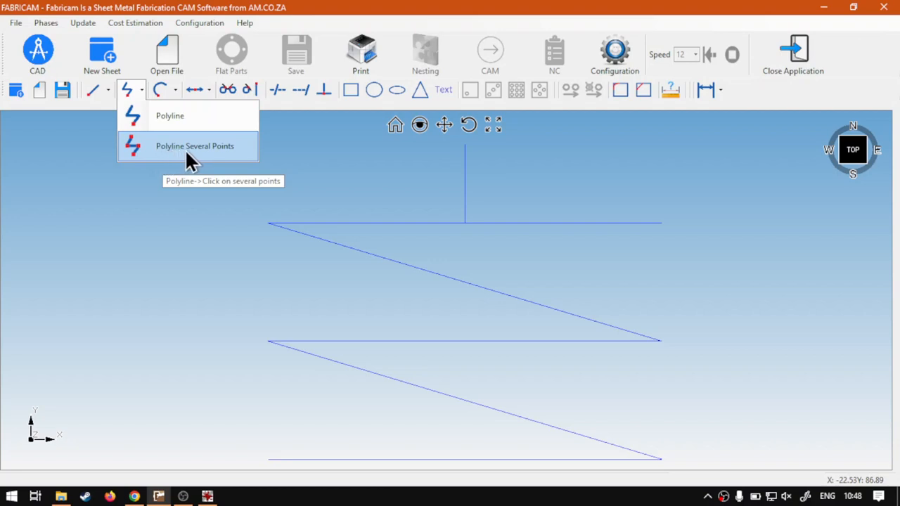
pyautogui.click(212, 156)
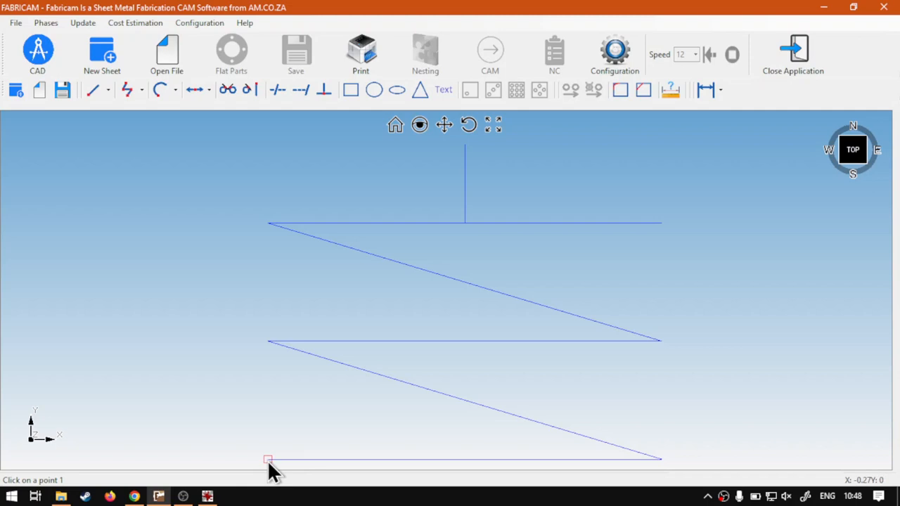
pyautogui.press('super+plus')
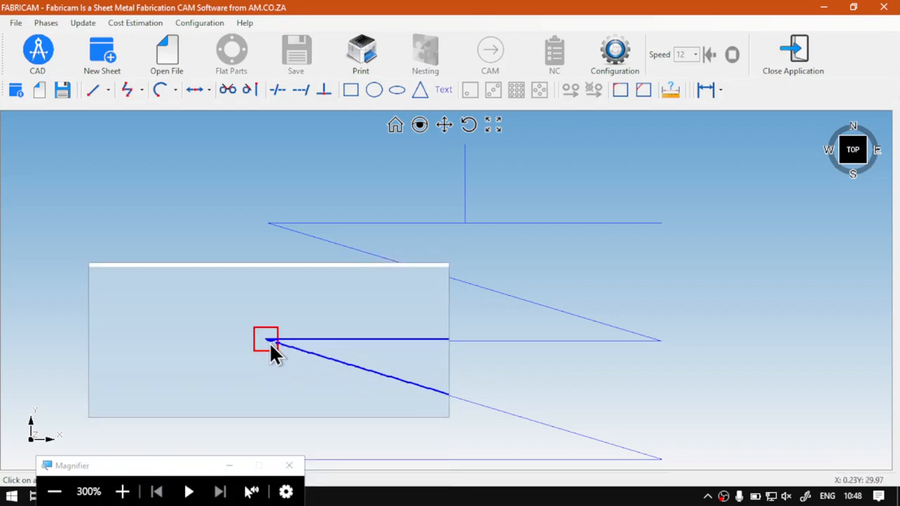
pyautogui.press('super+Escape')
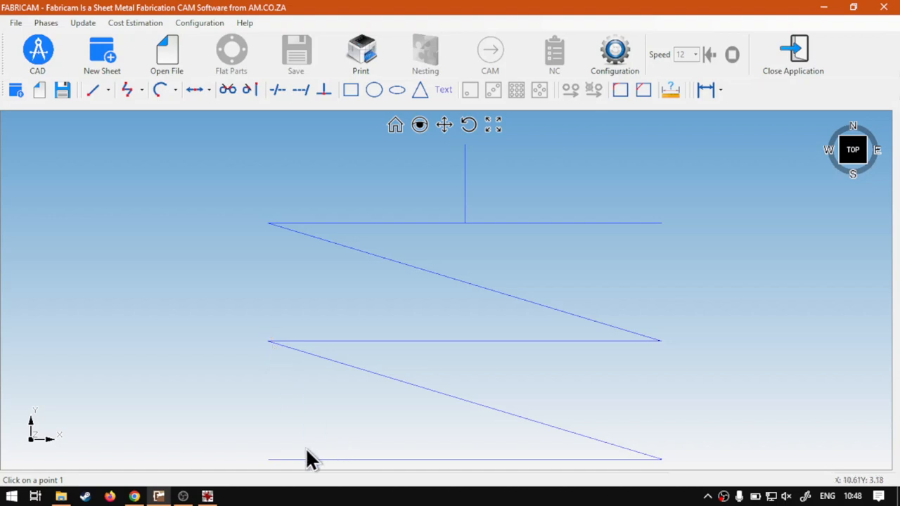
pyautogui.click(268, 460)
pyautogui.click(268, 340)
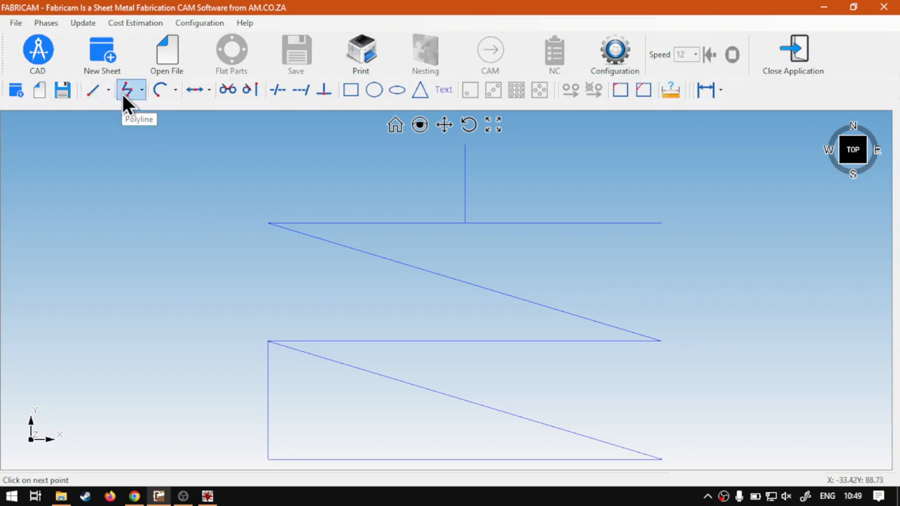
pyautogui.click(268, 224)
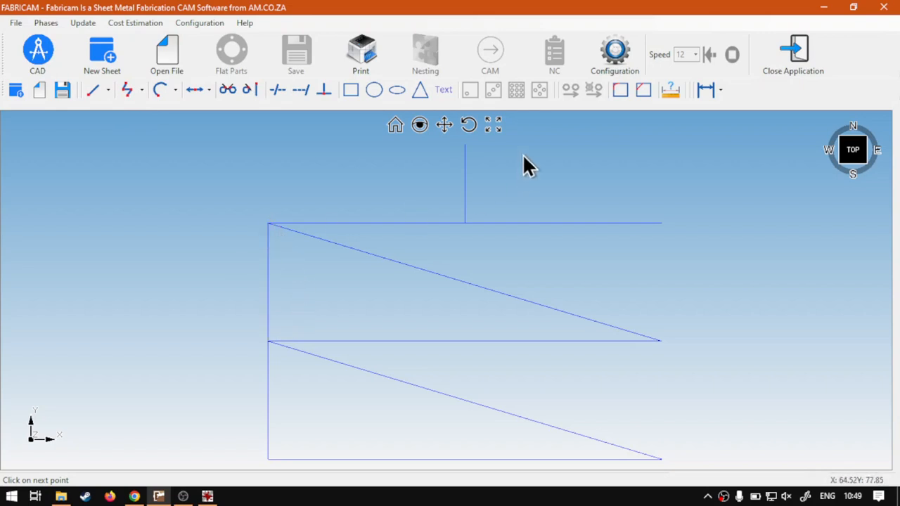
pyautogui.click(465, 147)
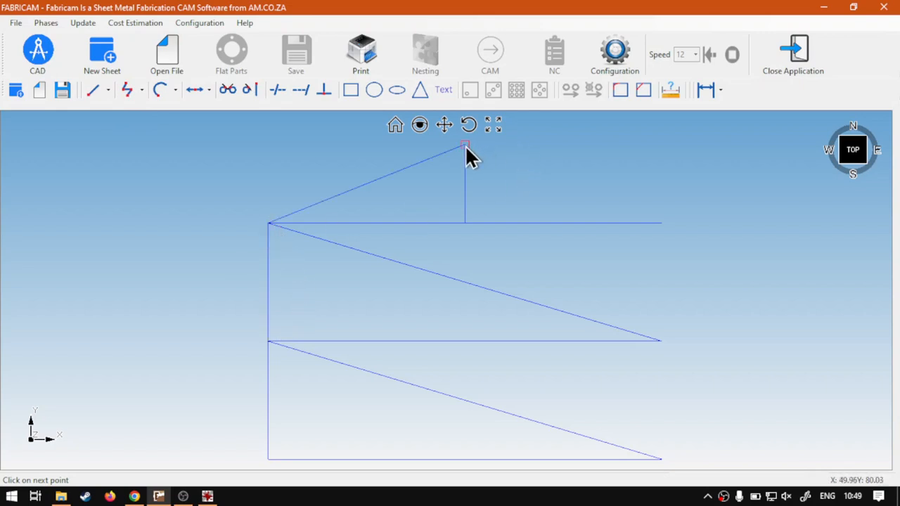
pyautogui.click(661, 224)
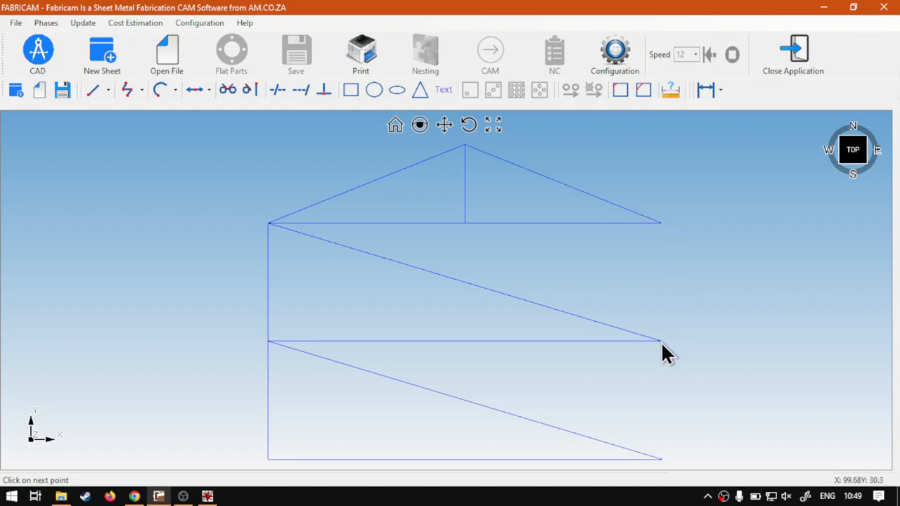
pyautogui.click(661, 342)
pyautogui.click(661, 460)
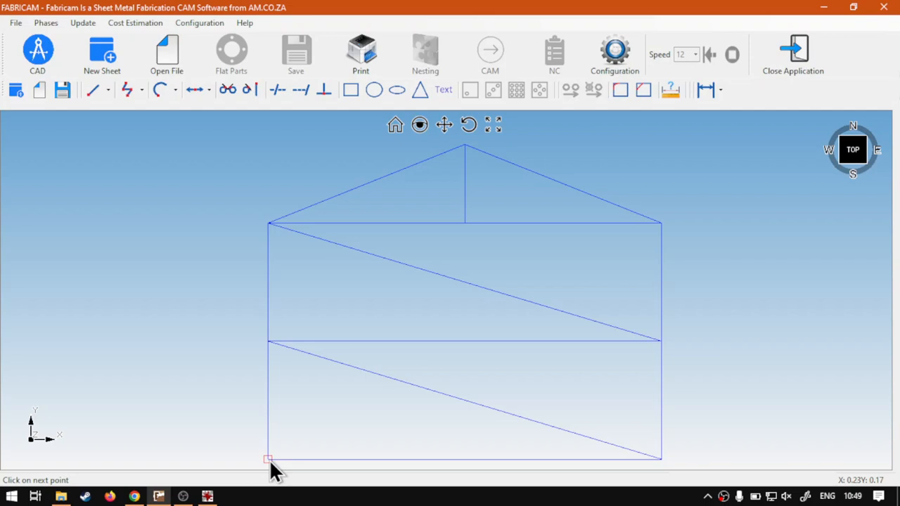
# - Delete the zigzag polyline inside the house outline and the vertical line beneath the roof peak
pyautogui.click(395, 458)
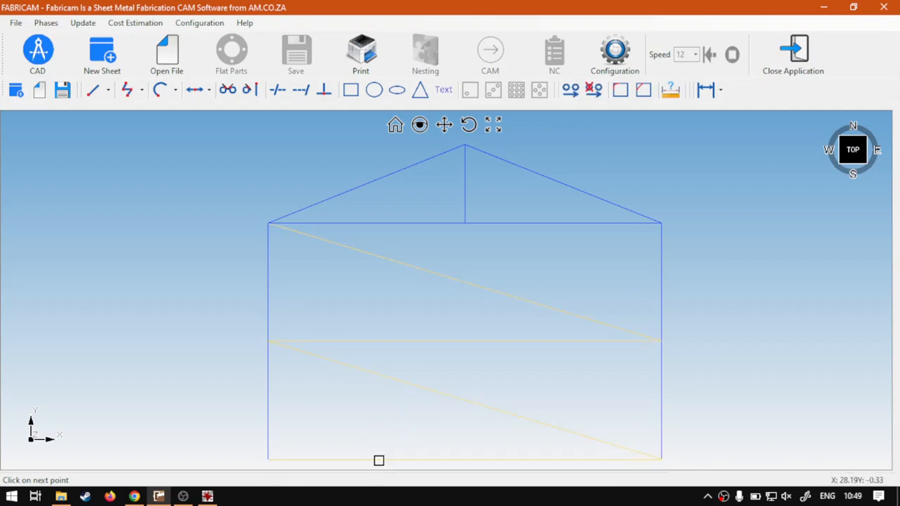
pyautogui.click(397, 461)
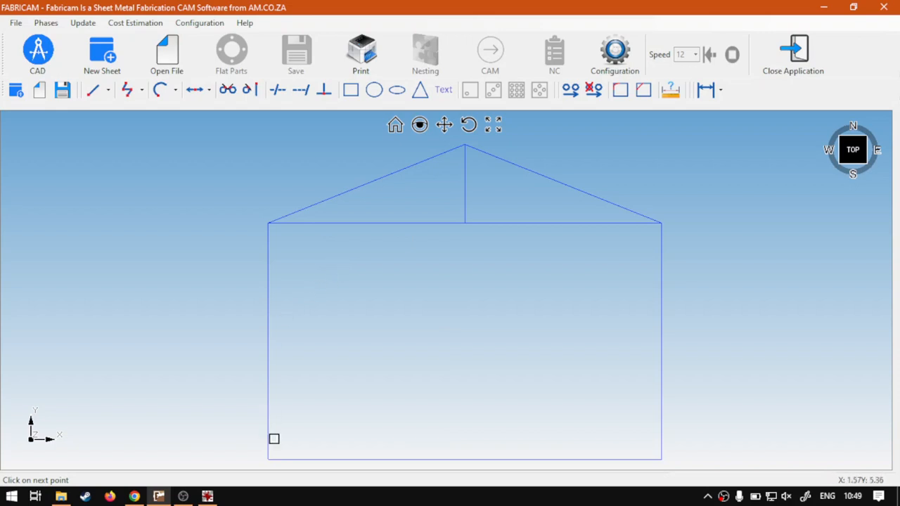
pyautogui.click(137, 89)
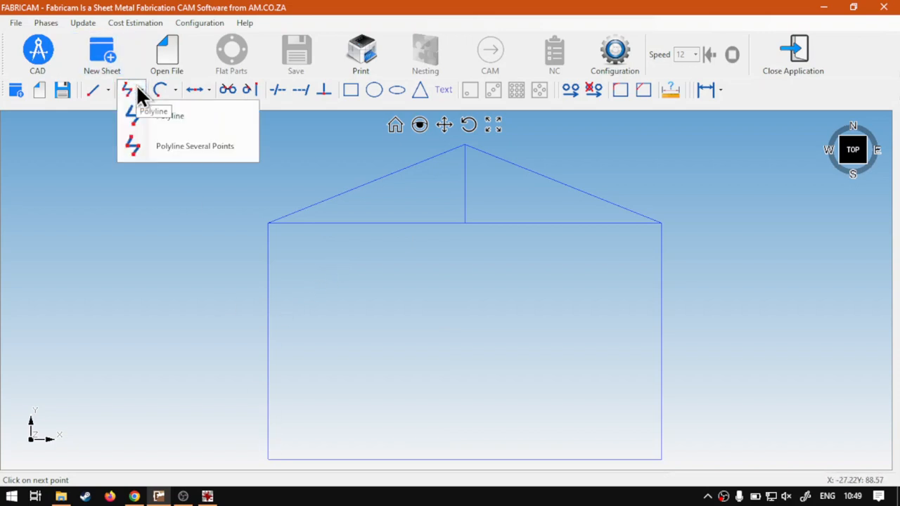
pyautogui.click(141, 90)
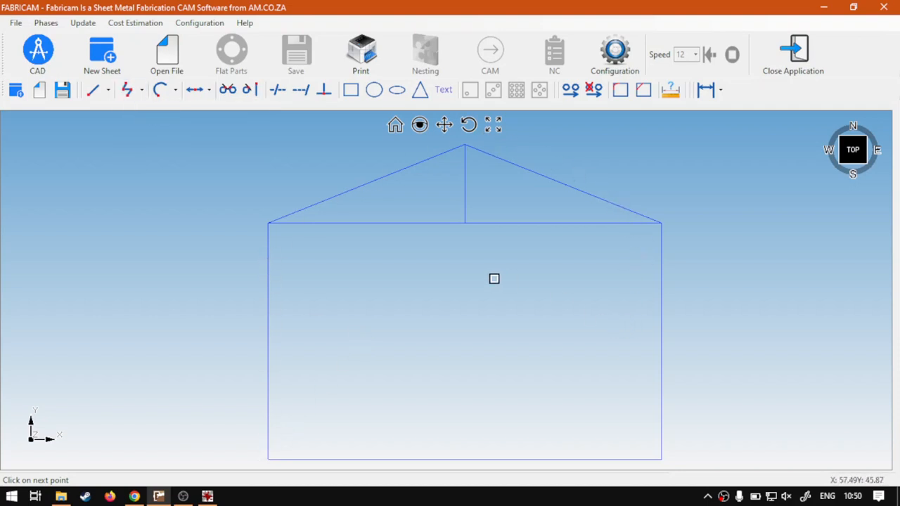
pyautogui.click(467, 189)
pyautogui.press('Delete')
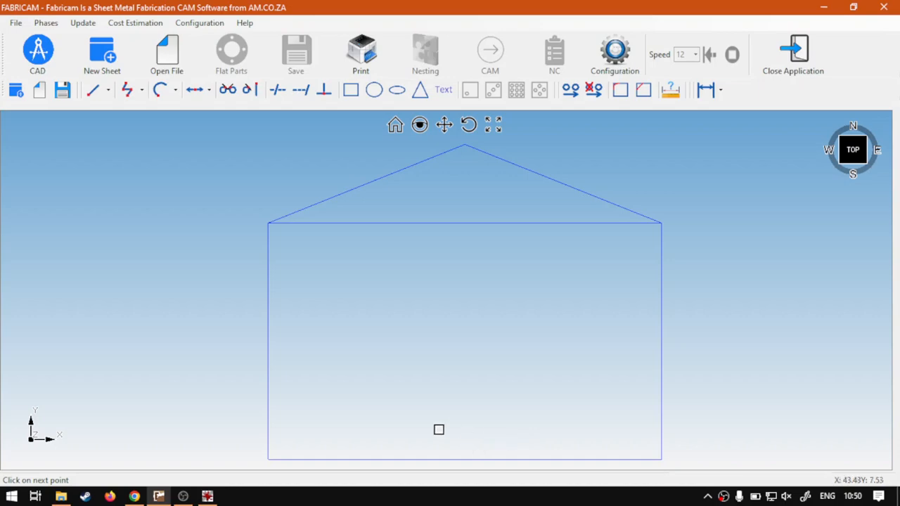
# - Switch to the Chrome browser showing the software training website
pyautogui.click(143, 496)
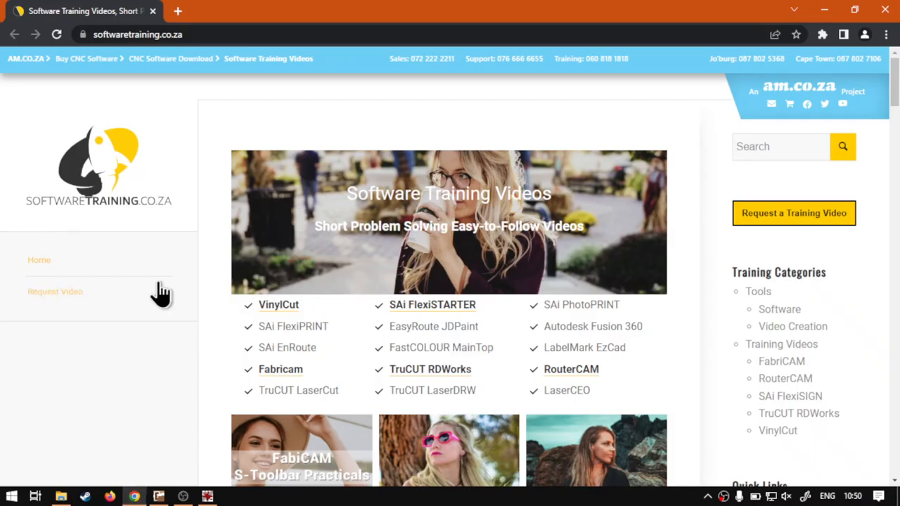